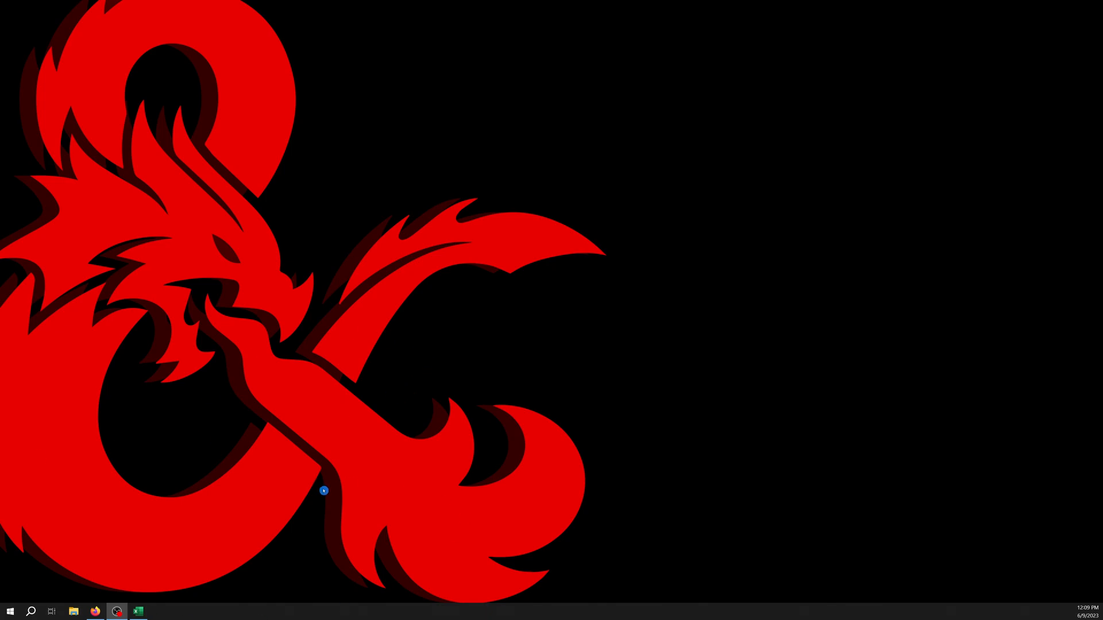
Switch to the open DS0701 workbook and enlarge the view of the Proportions column.
left_click(137, 611)
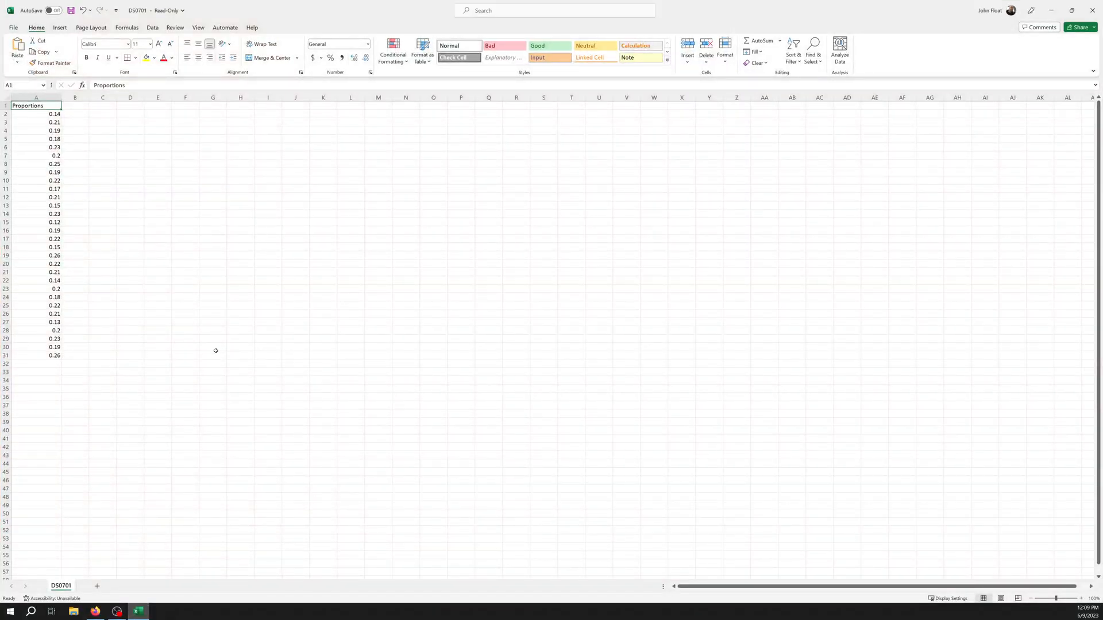
scroll(215, 350, "up", 6, "ctrl")
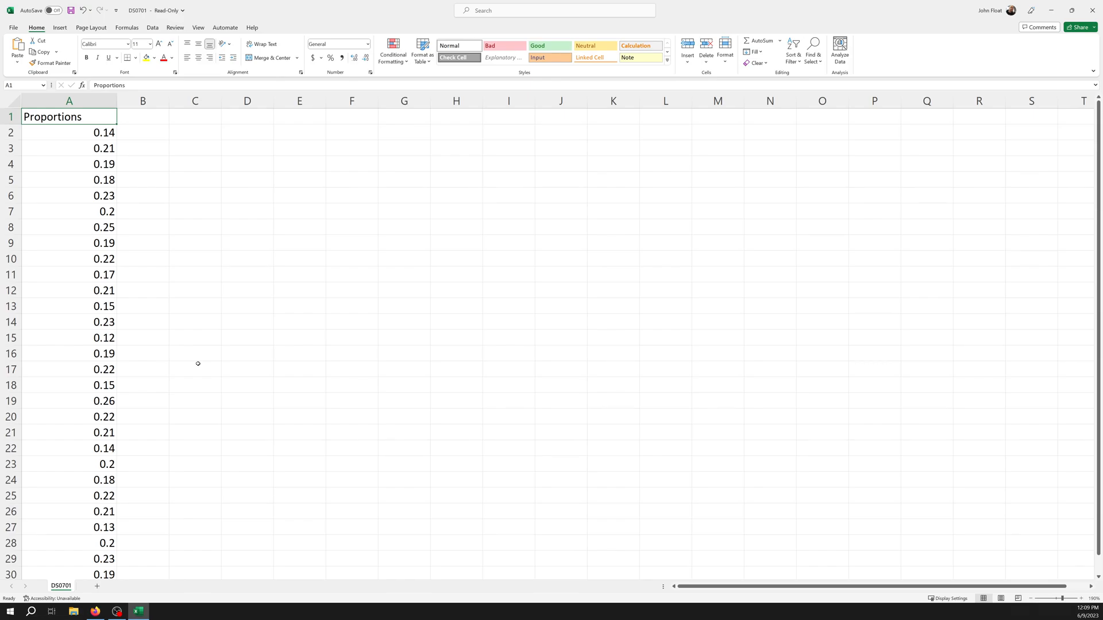
scroll(197, 364, "down", 1, "ctrl")
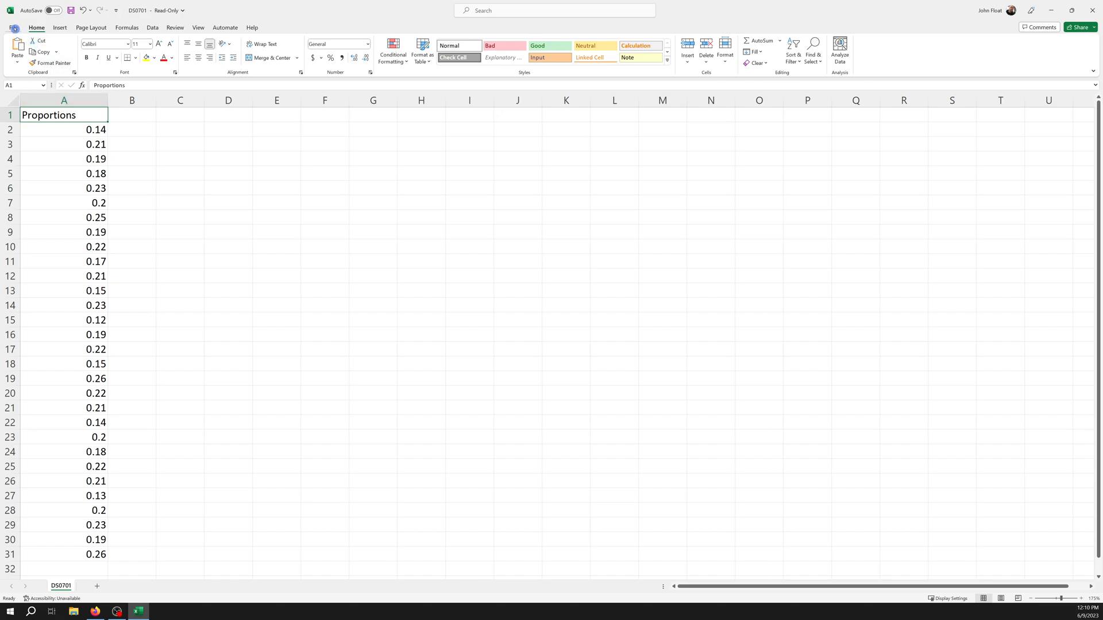
Save the workbook to the Desktop as a CSV (Comma delimited) file named Proportions.
left_click(13, 28)
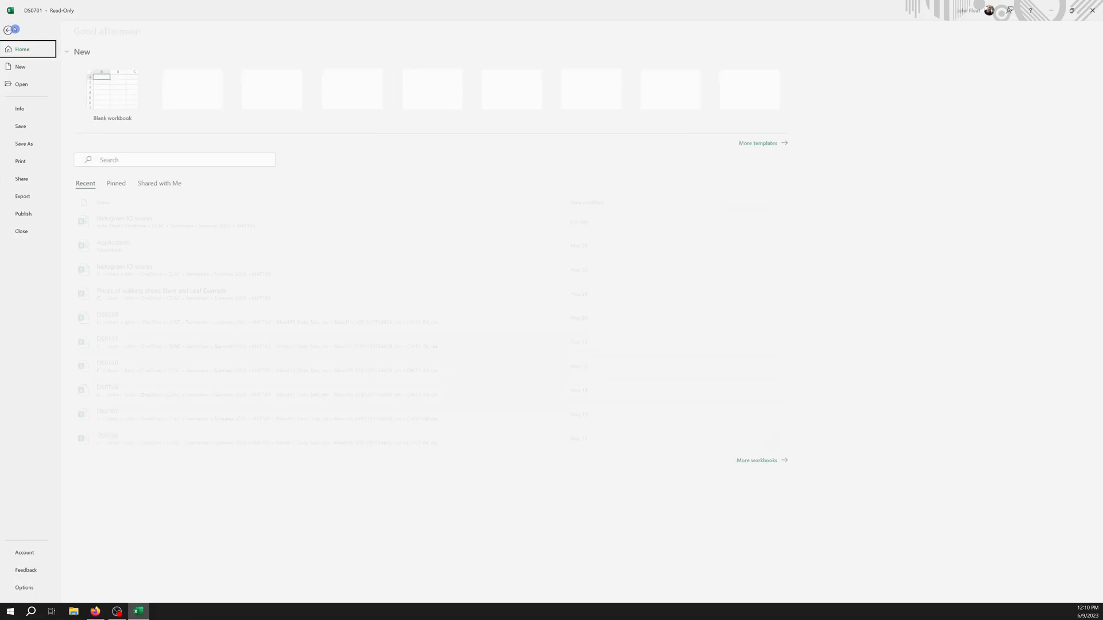
left_click(41, 145)
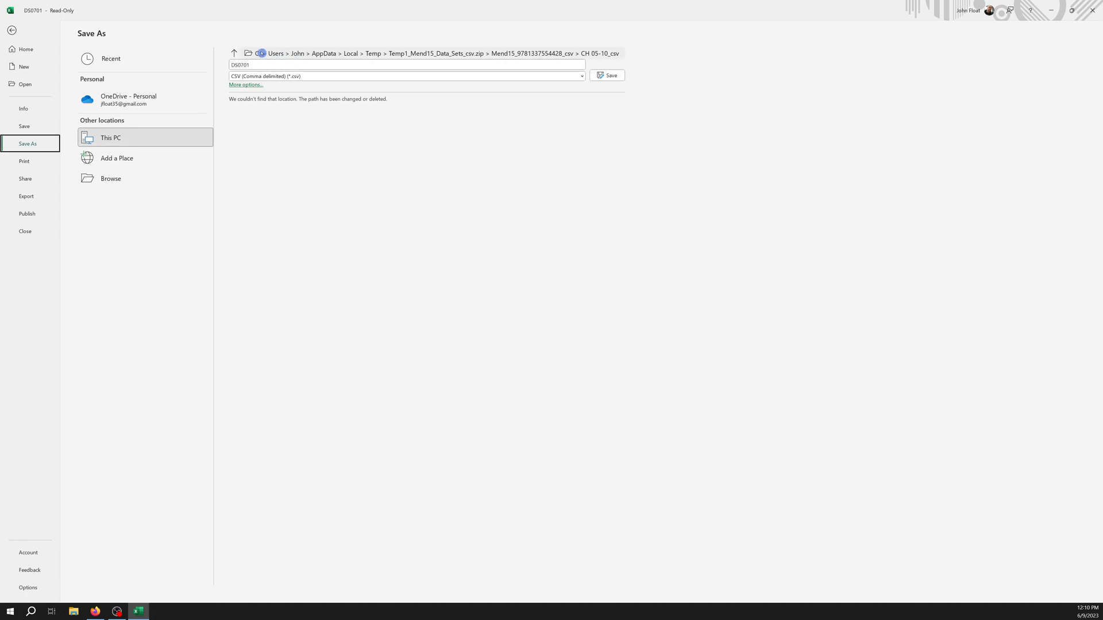
left_click(255, 53)
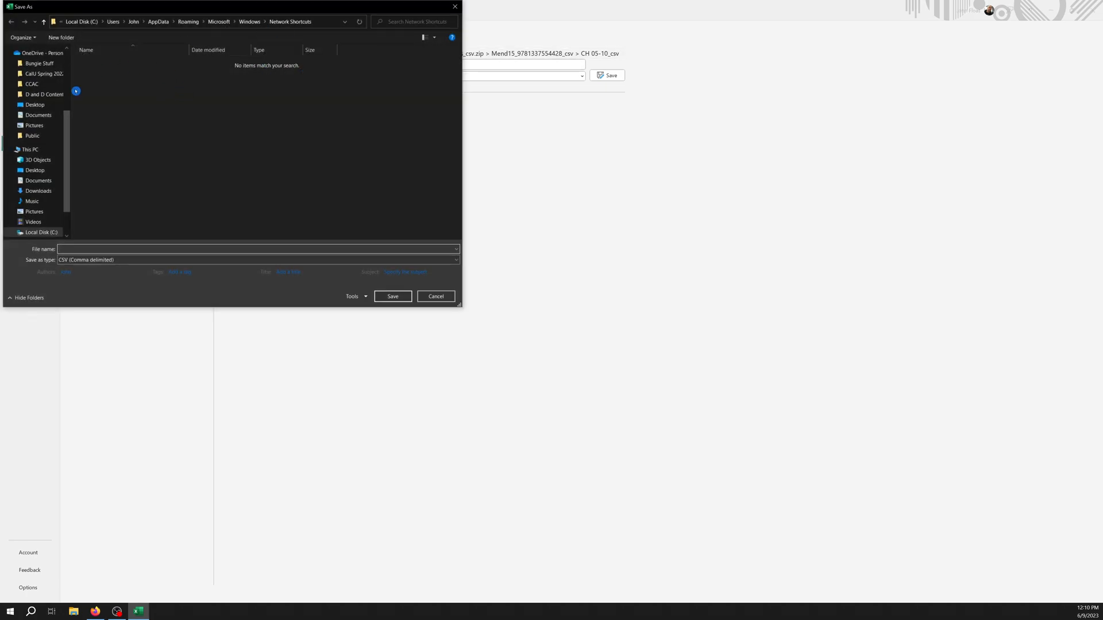
left_click_drag(67, 131, 67, 72)
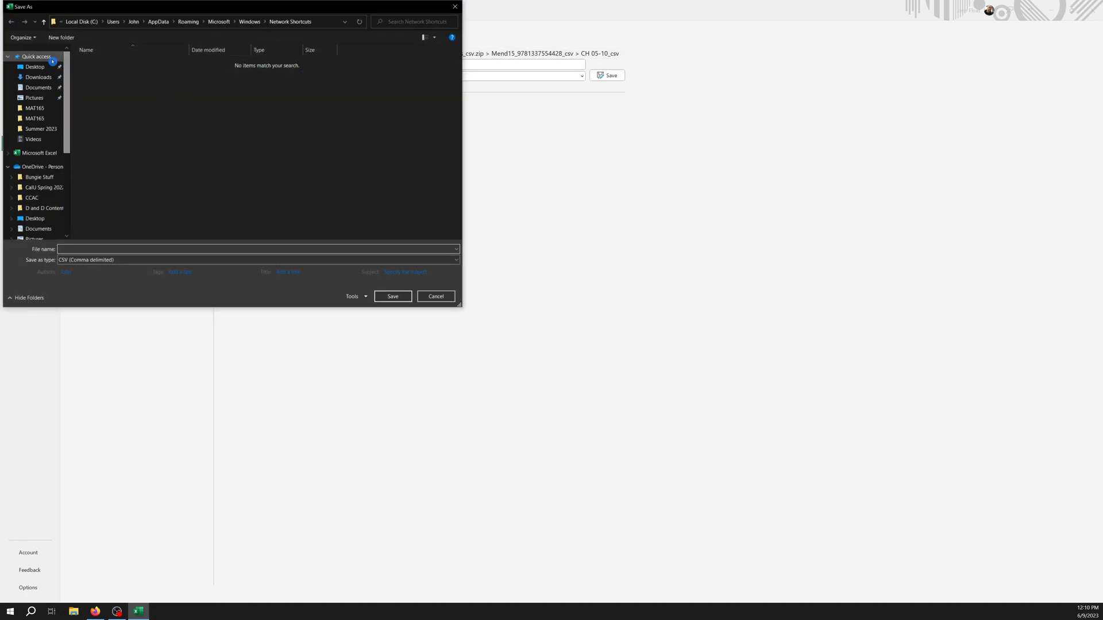
left_click(35, 67)
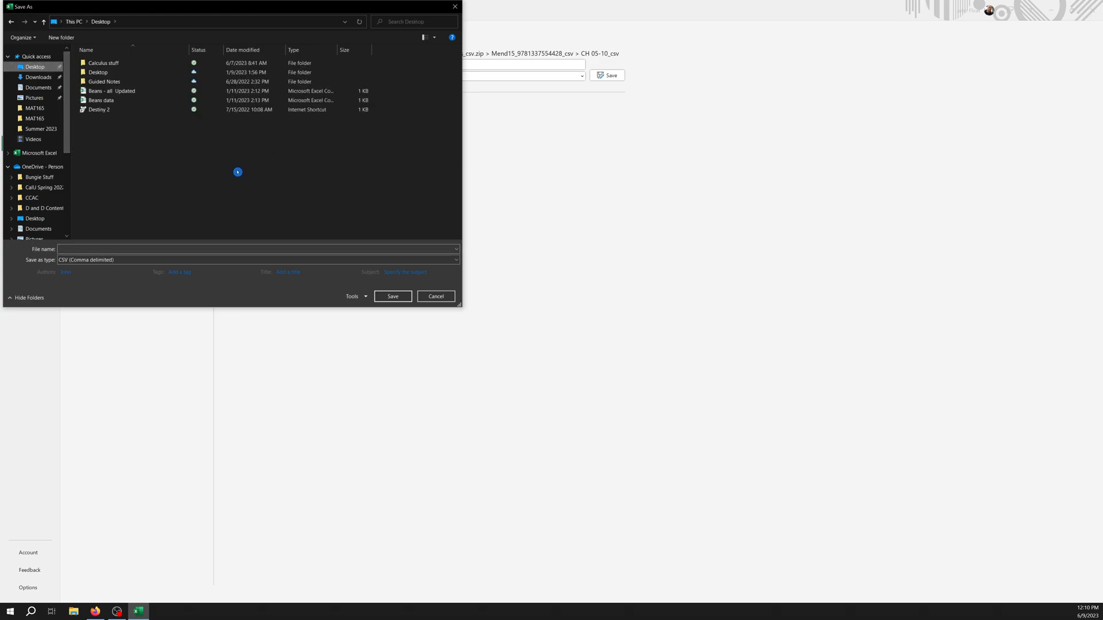
left_click(145, 259)
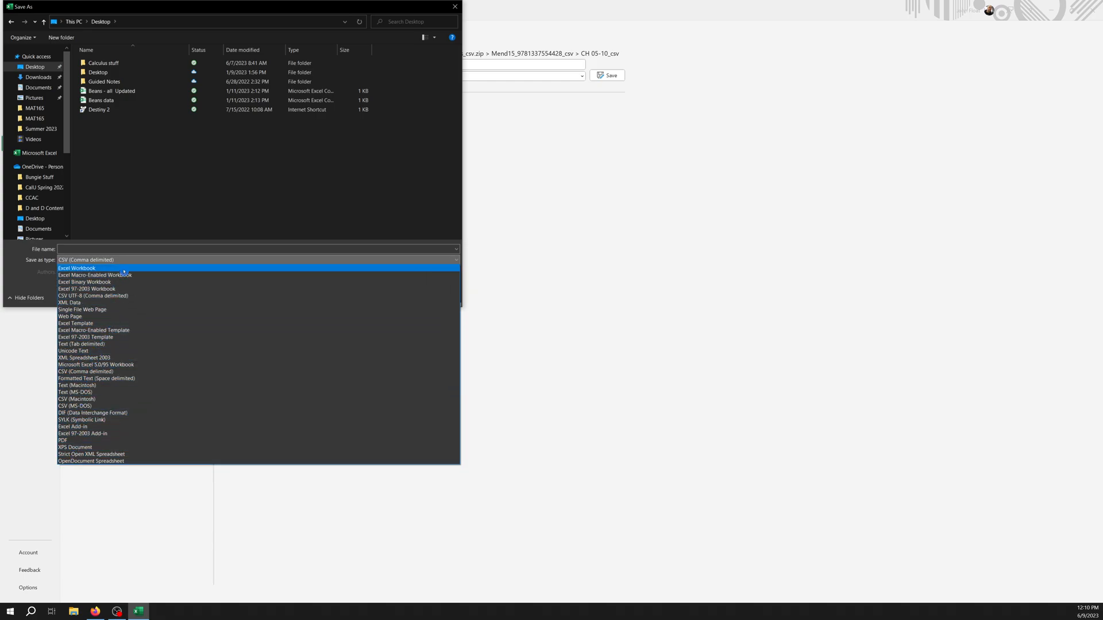
left_click(131, 373)
left_click(127, 249)
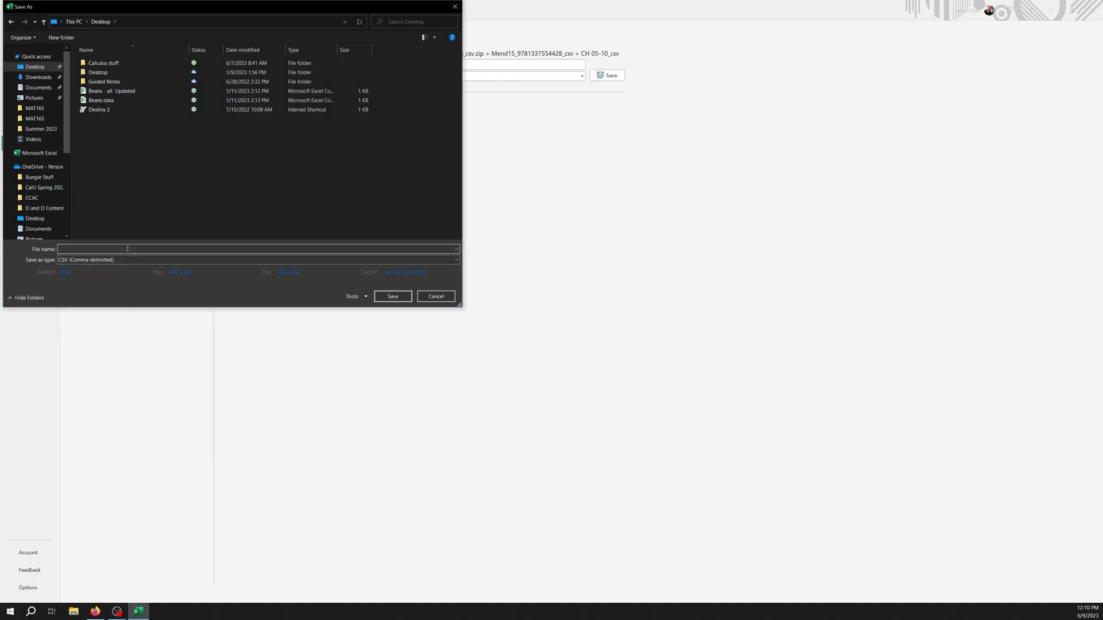
type("Proportions")
left_click(393, 297)
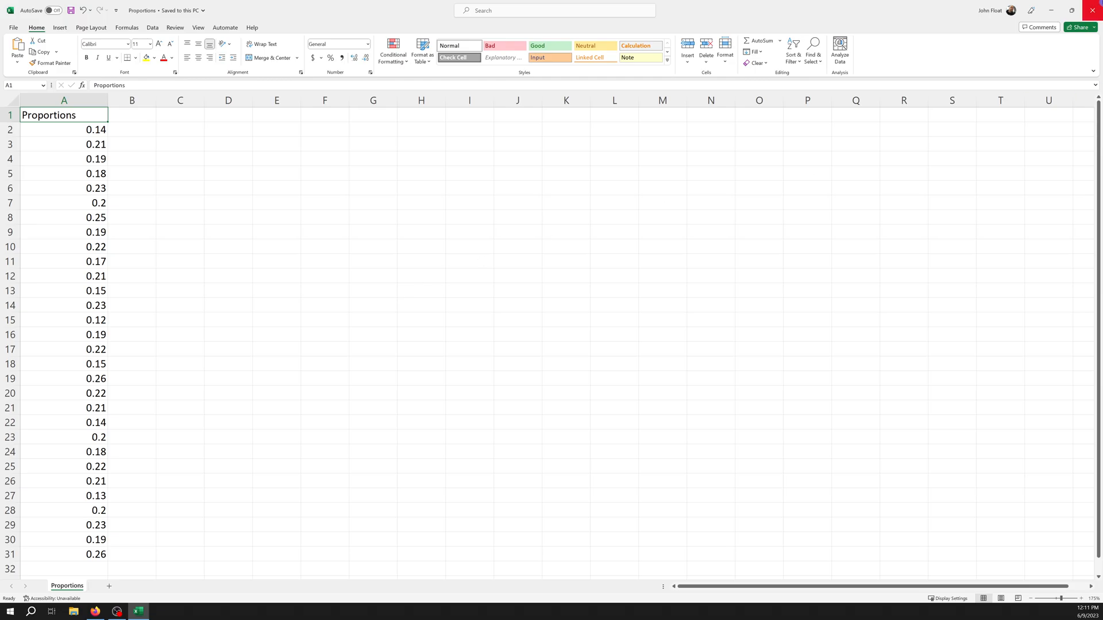
Minimize the spreadsheet, switch to Firefox and open the 23SU Probability & Stat (MAT-165-Z03) course.
left_click(1072, 11)
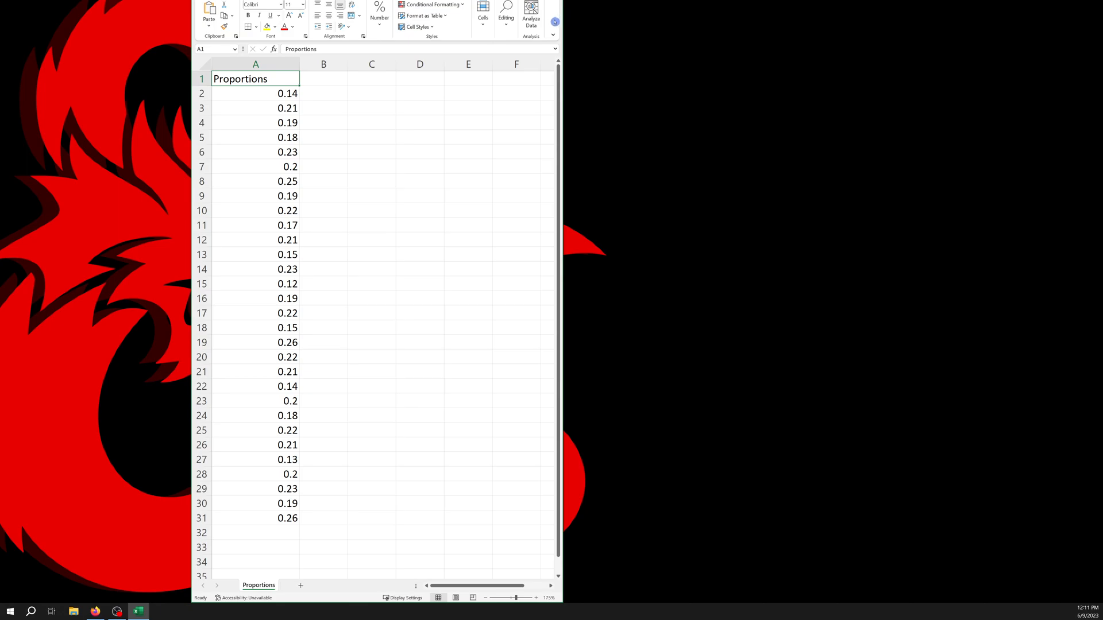
left_click(205, 64)
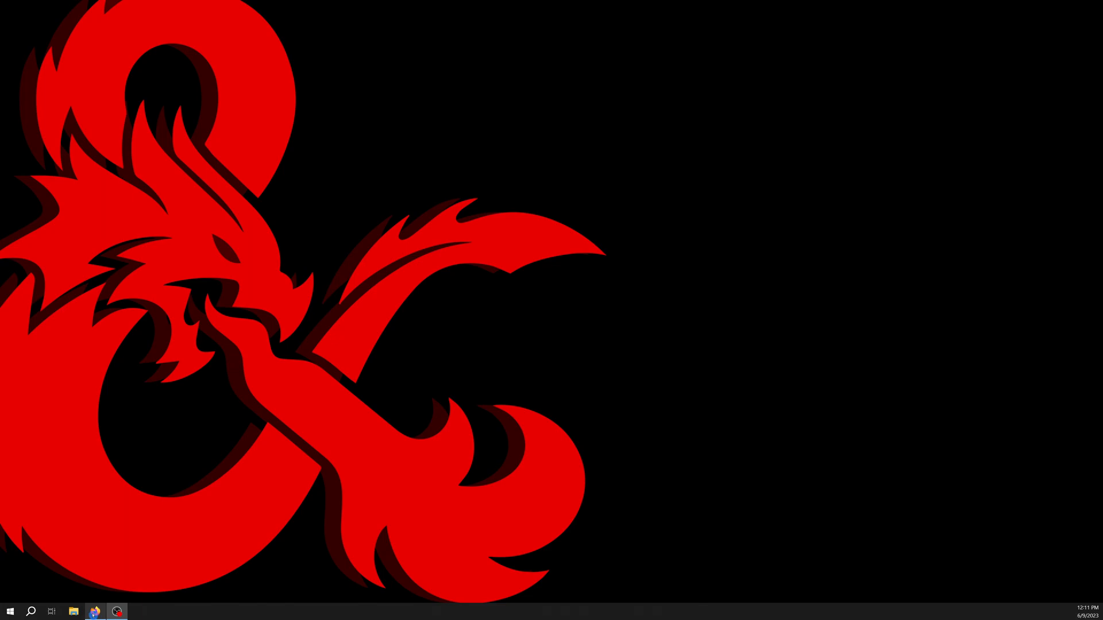
left_click(95, 612)
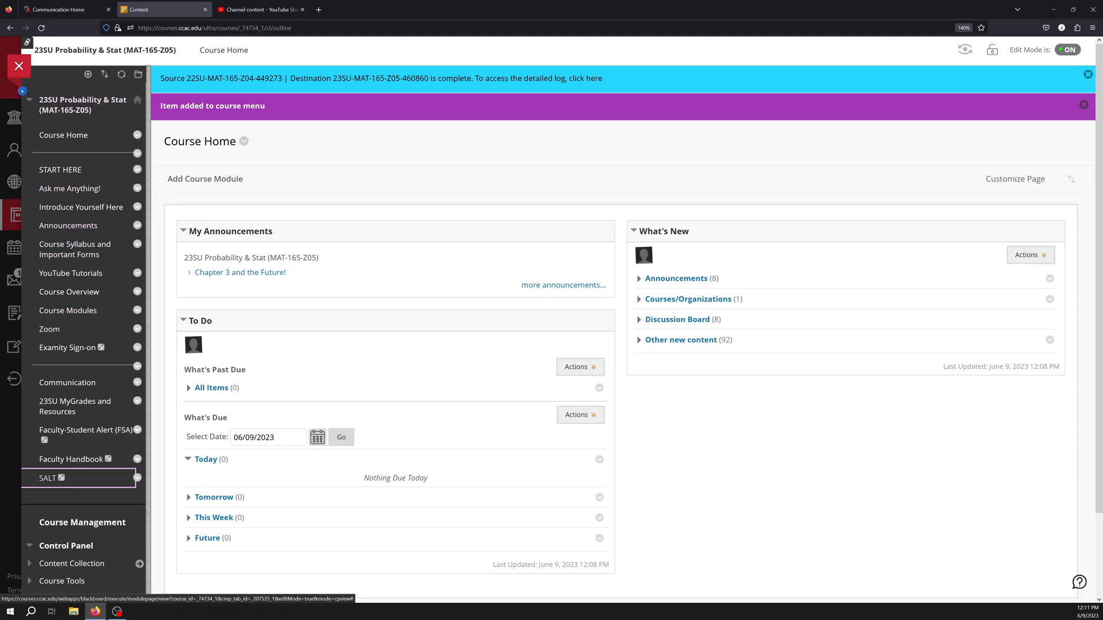
left_click(19, 65)
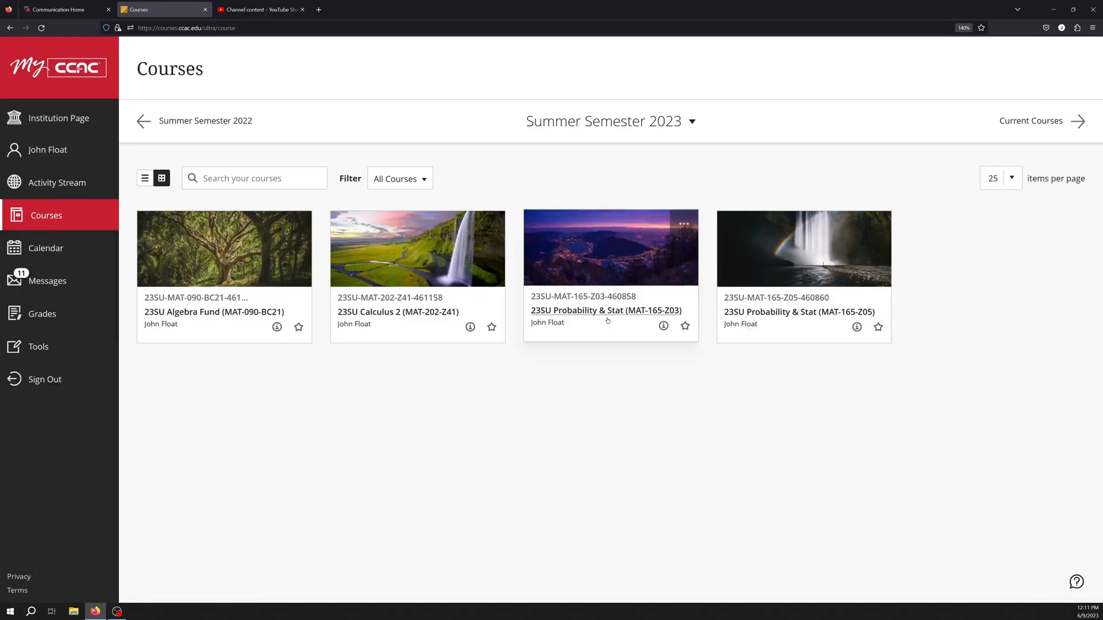
left_click(609, 320)
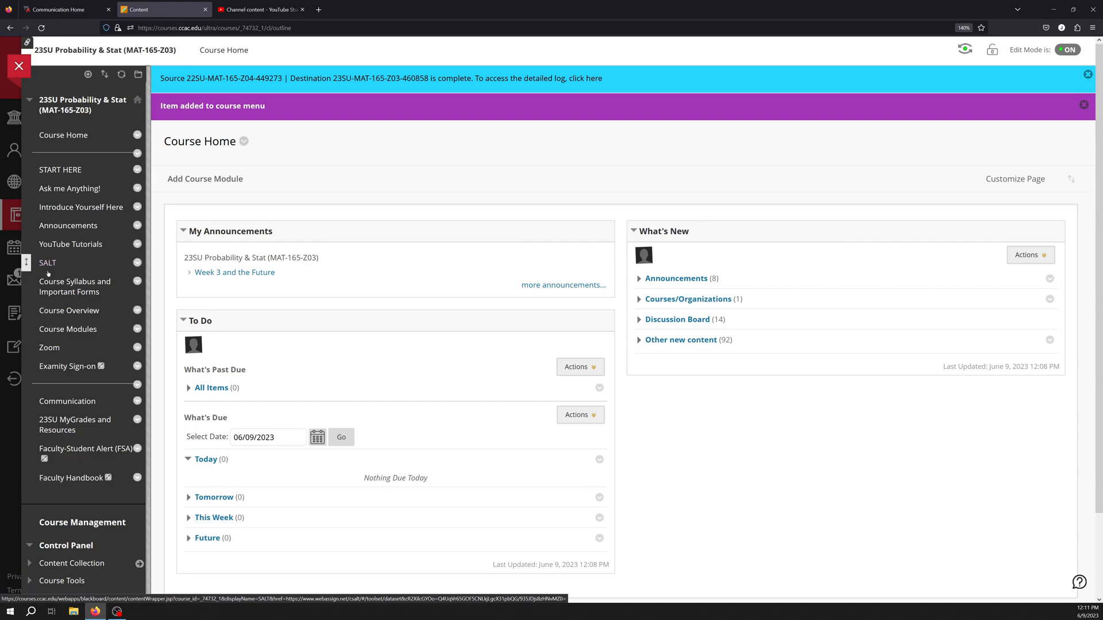
Open the SALT tool from the course menu and browse the Cengage Dataset Hub list.
left_click(49, 263)
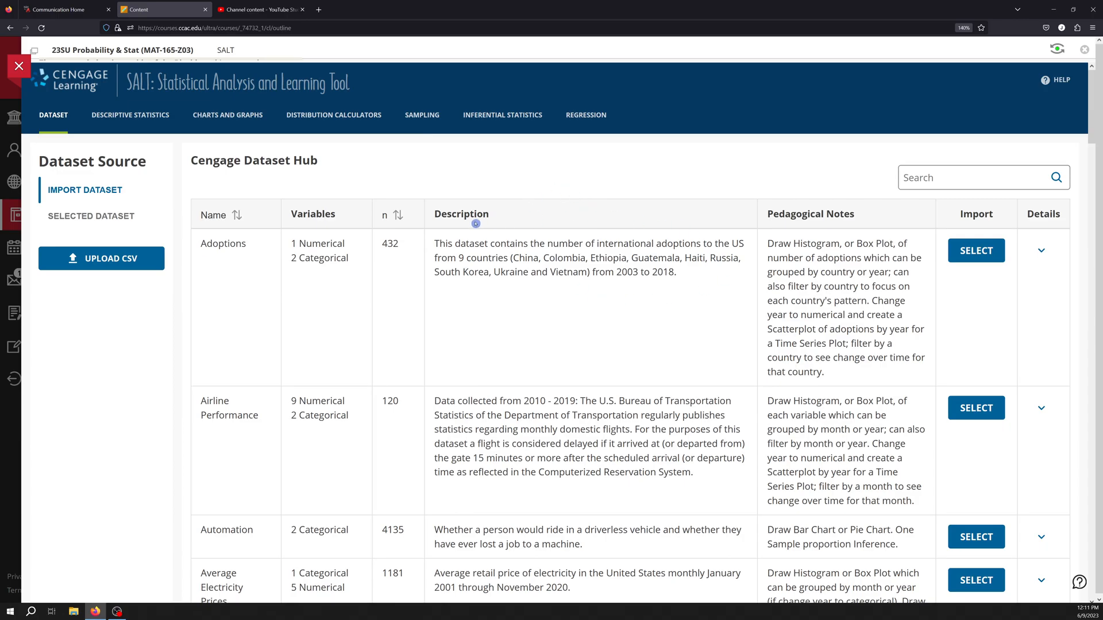
scroll(417, 252, "down", 4)
scroll(421, 257, "down", 15)
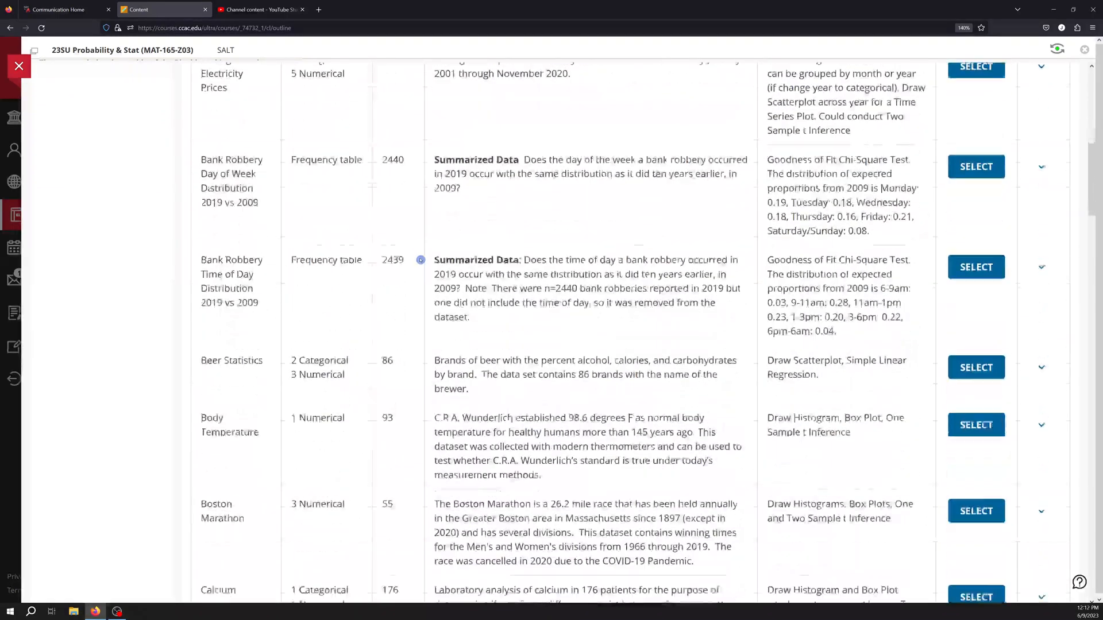
scroll(448, 287, "up", 20)
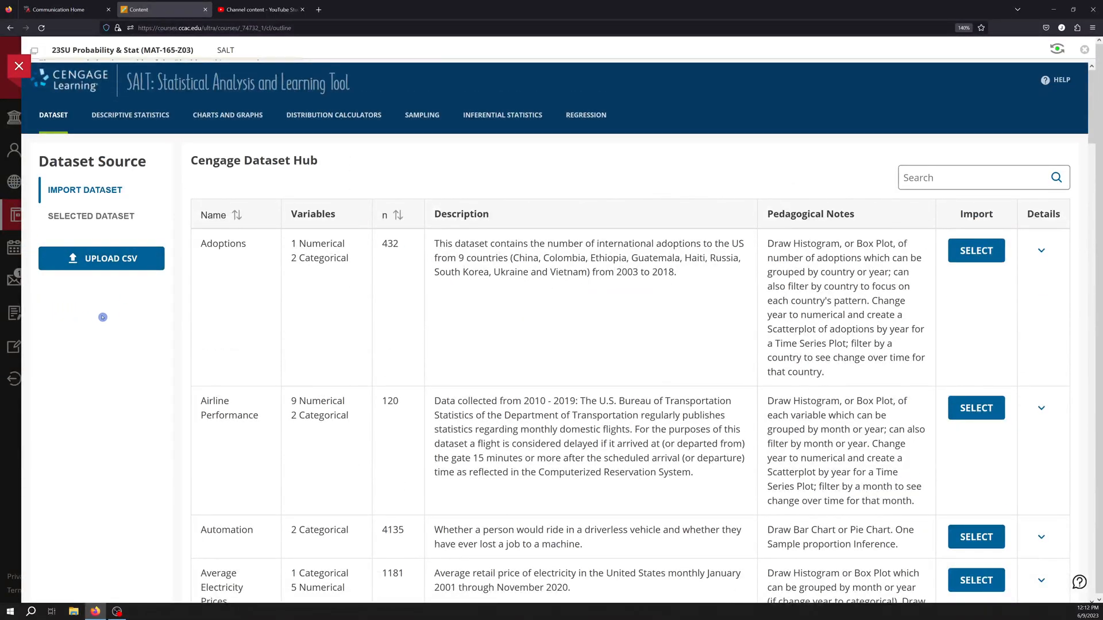
Upload the Proportions CSV file from the Desktop as a raw dataset.
left_click(119, 267)
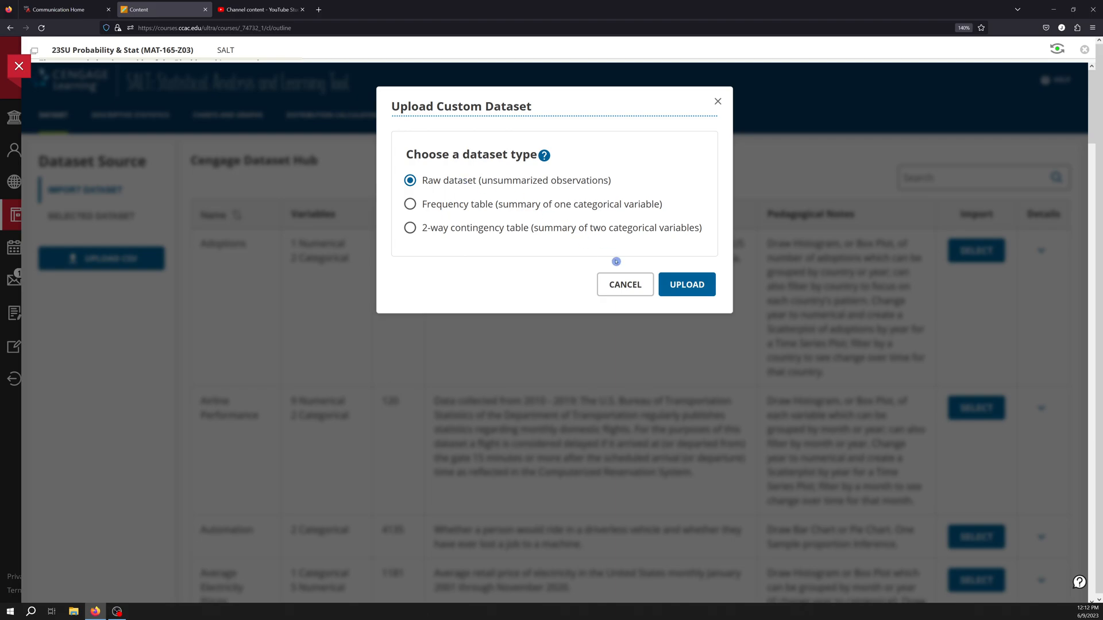
left_click(679, 285)
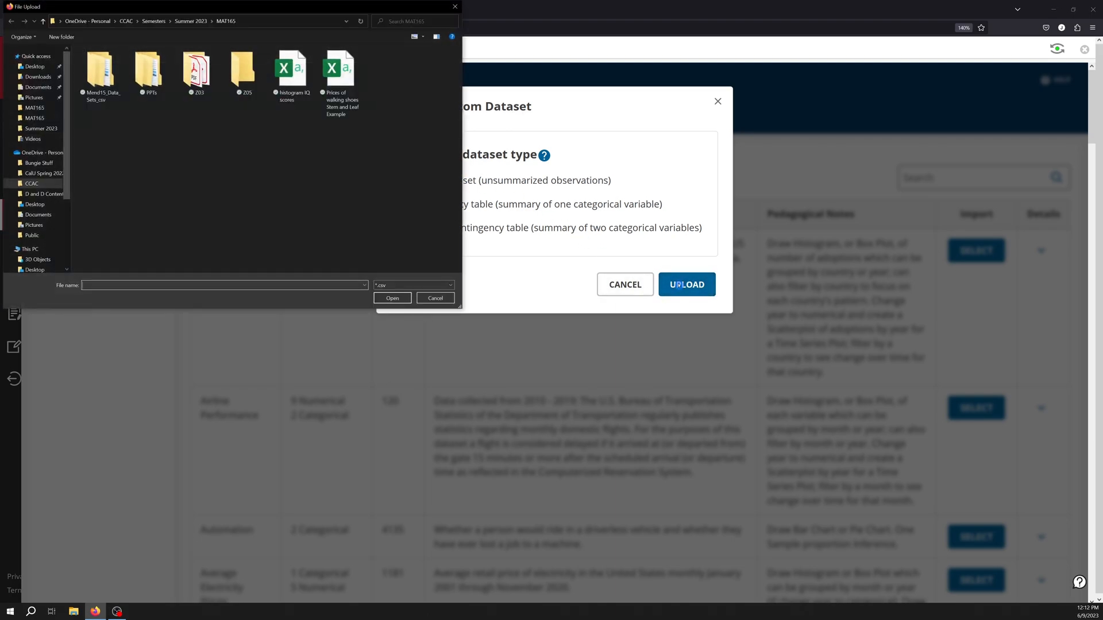
left_click(42, 68)
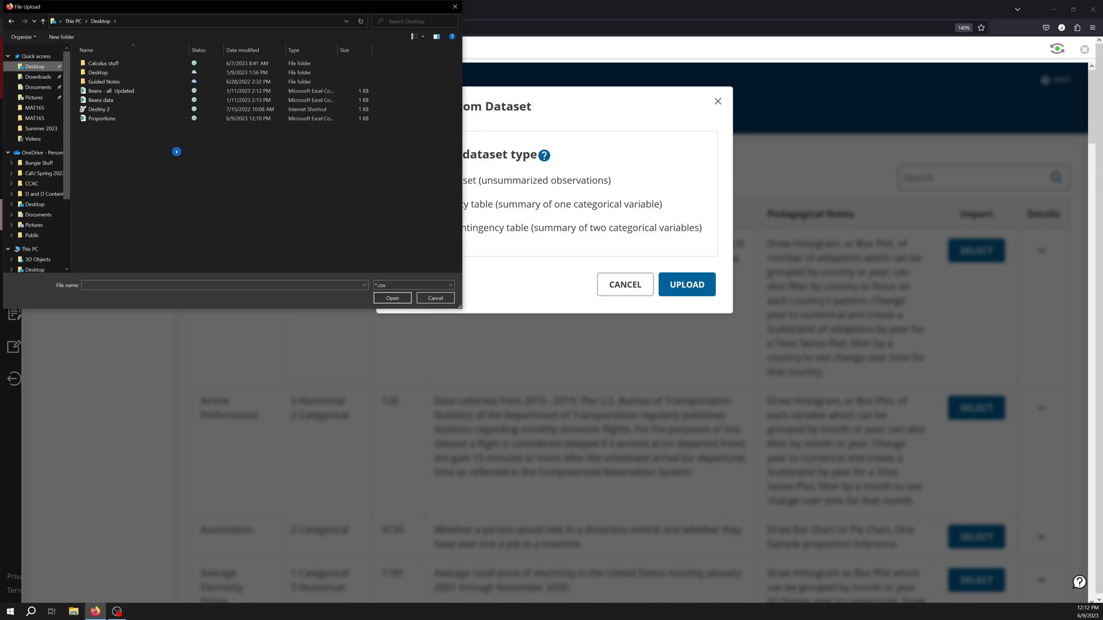
left_click(86, 119)
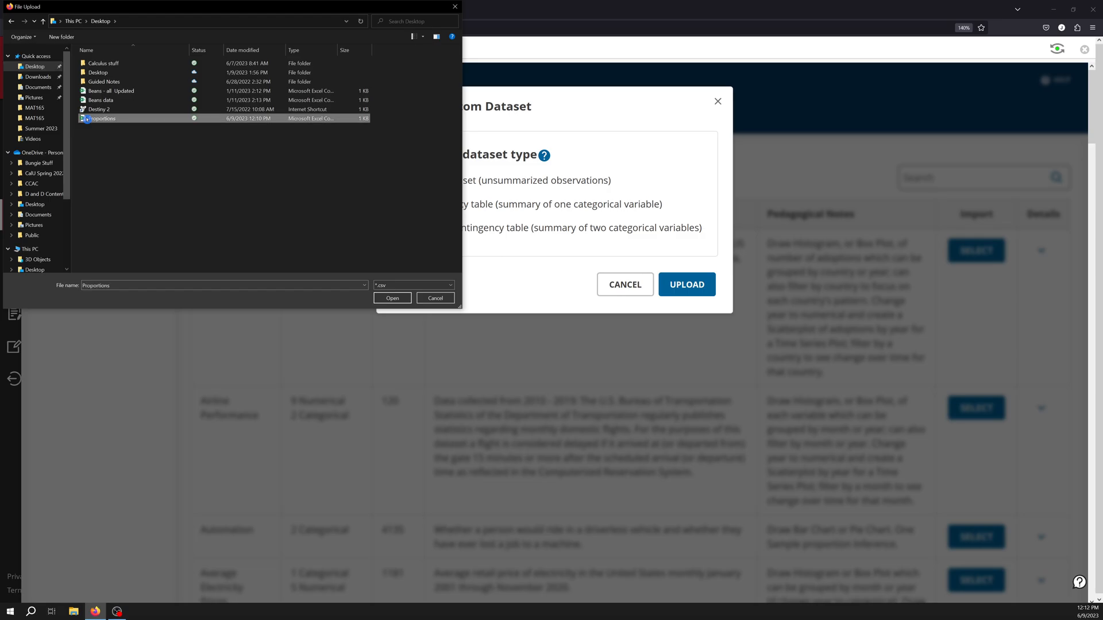
left_click(404, 298)
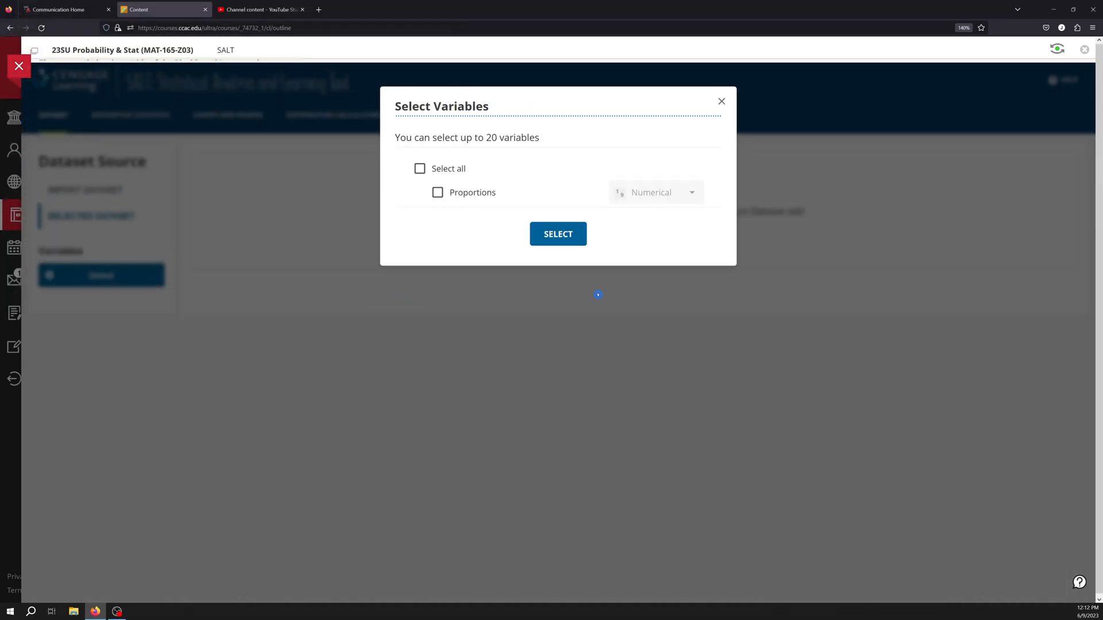
Select all variables, keep Proportions typed as Numerical, and confirm the variable selection.
left_click(420, 169)
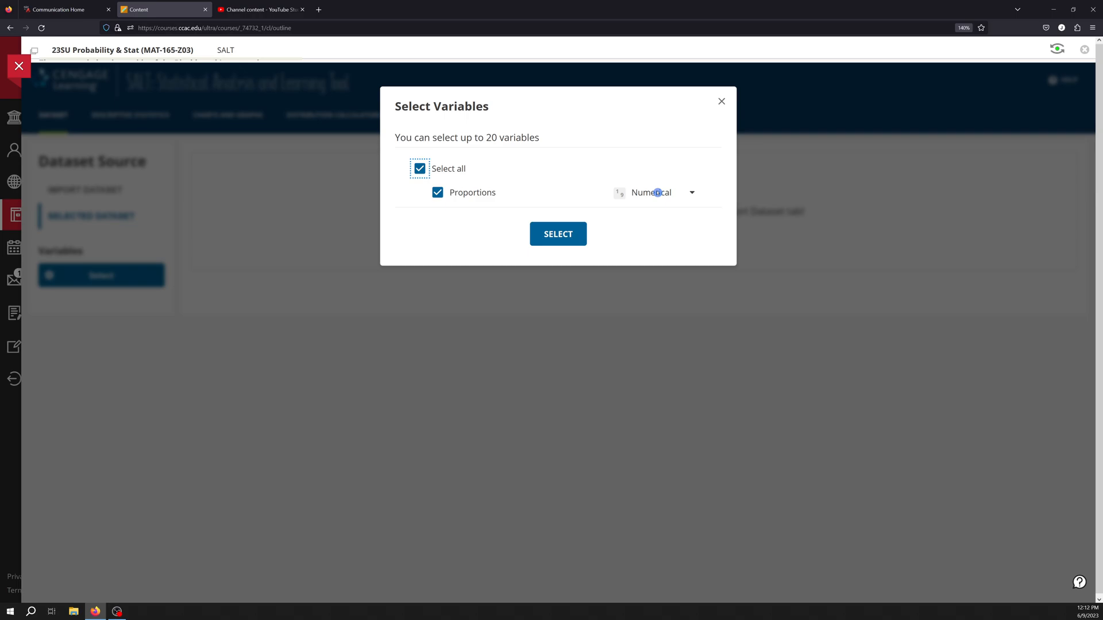
left_click(657, 193)
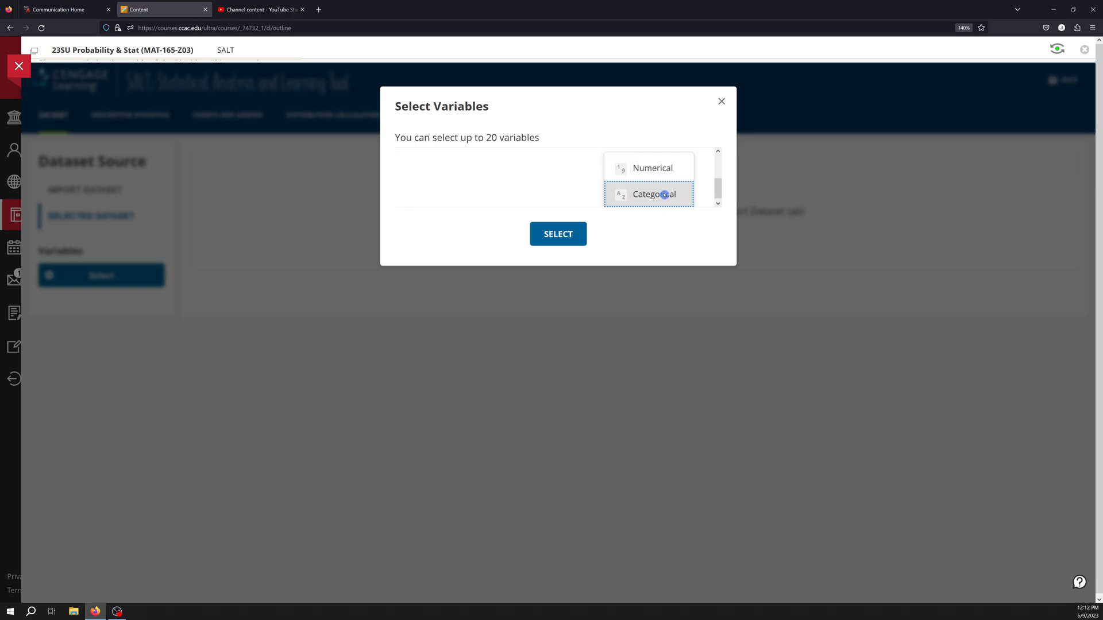
left_click(662, 168)
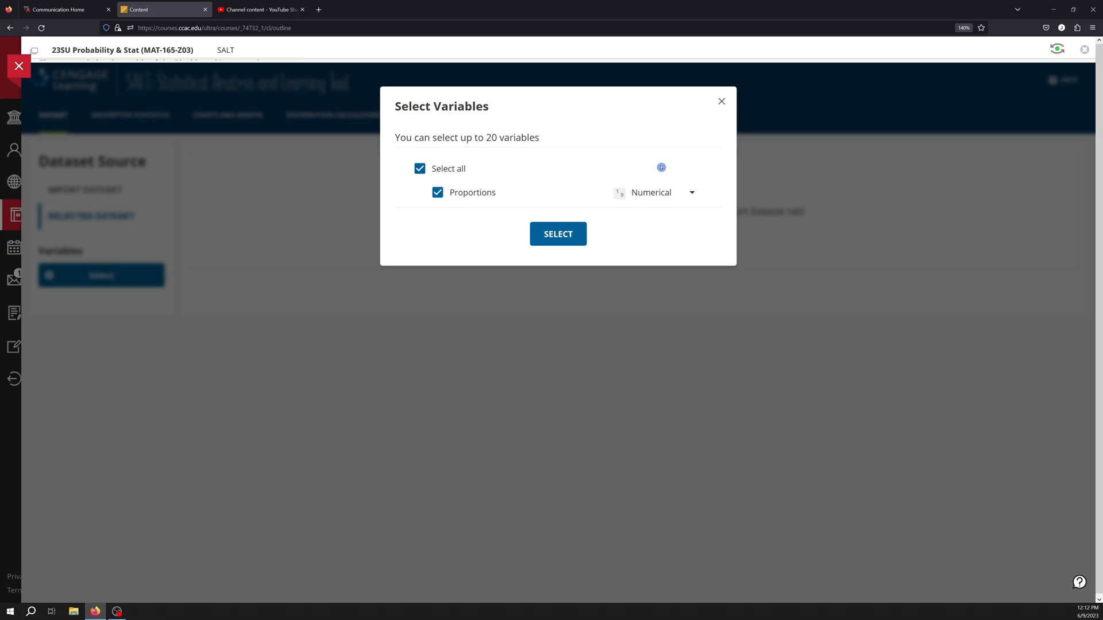
left_click(561, 238)
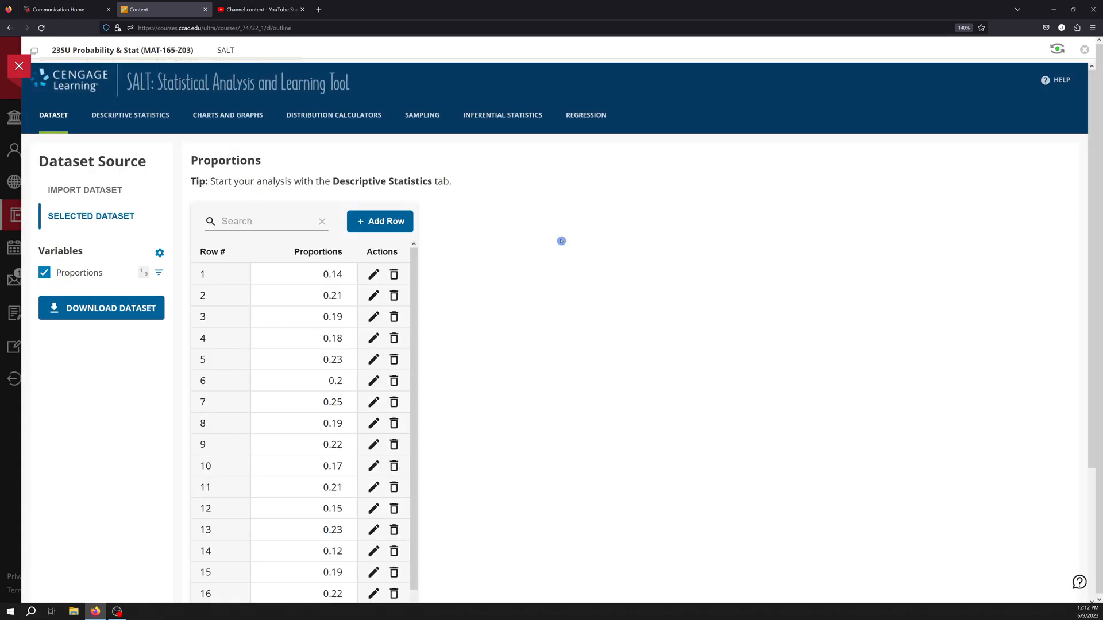
Scroll through the imported Proportions rows and open the descriptive statistics summary table.
scroll(263, 320, "down", 6)
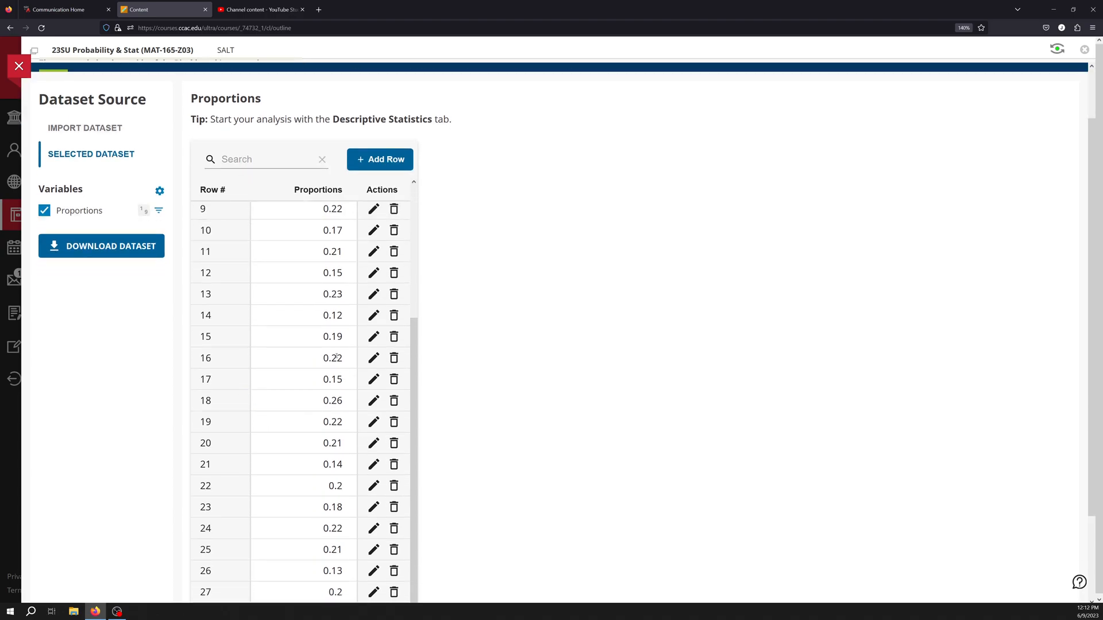
scroll(302, 358, "down", 2)
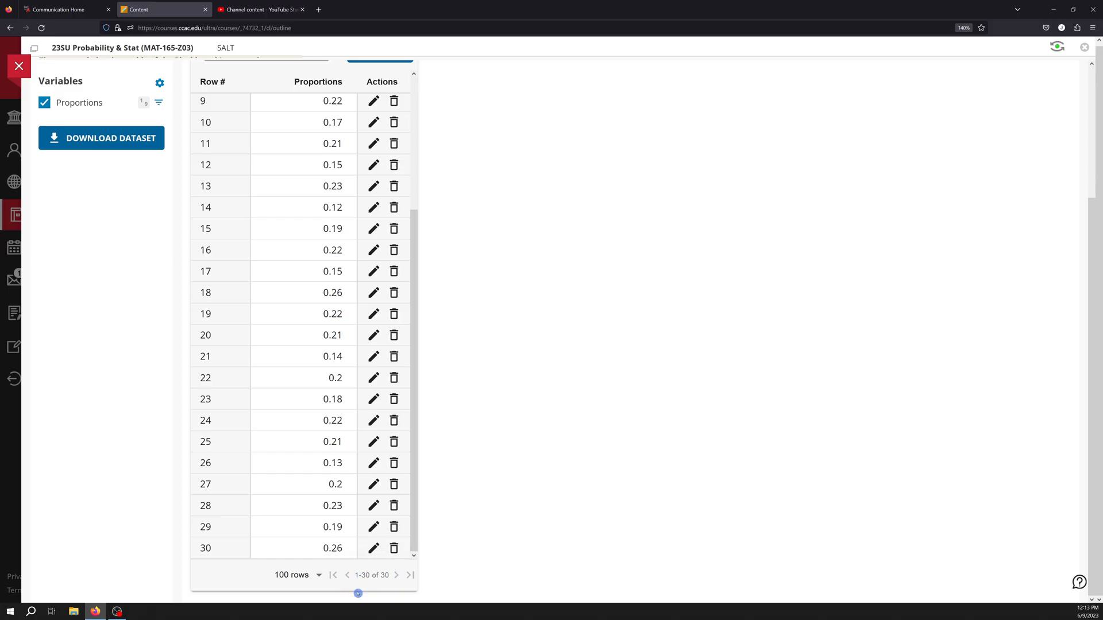
scroll(305, 346, "up", 5)
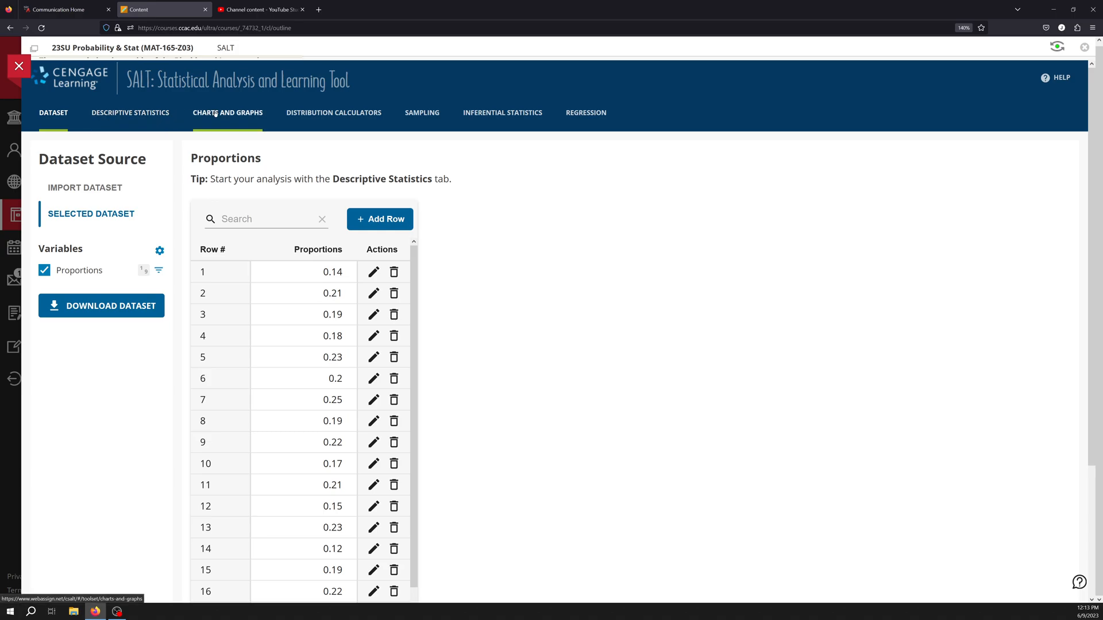
left_click(133, 115)
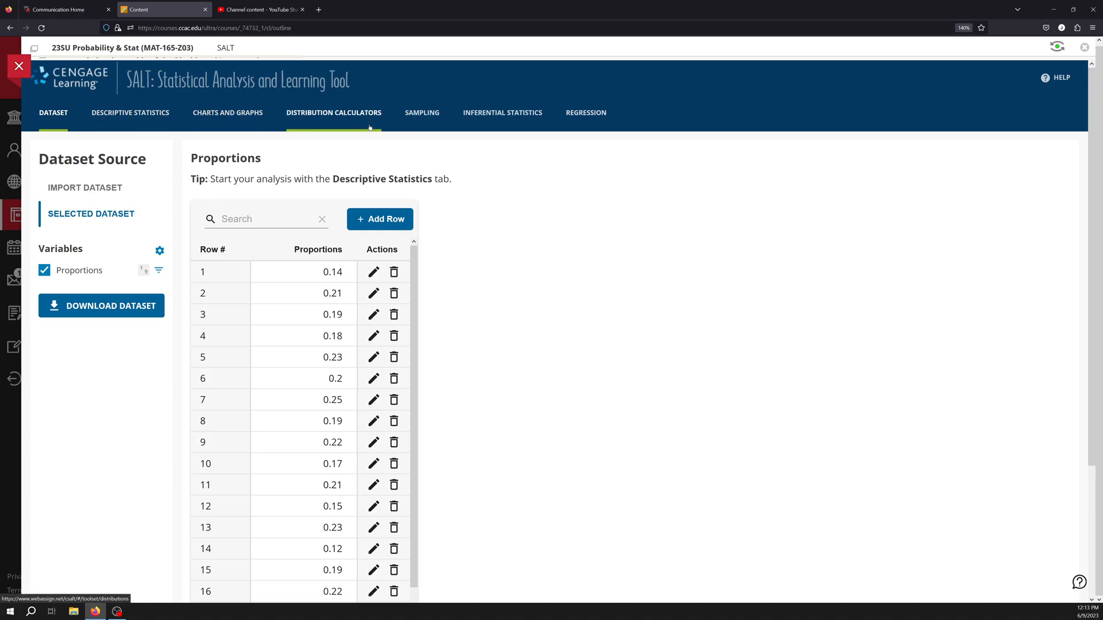
left_click(168, 116)
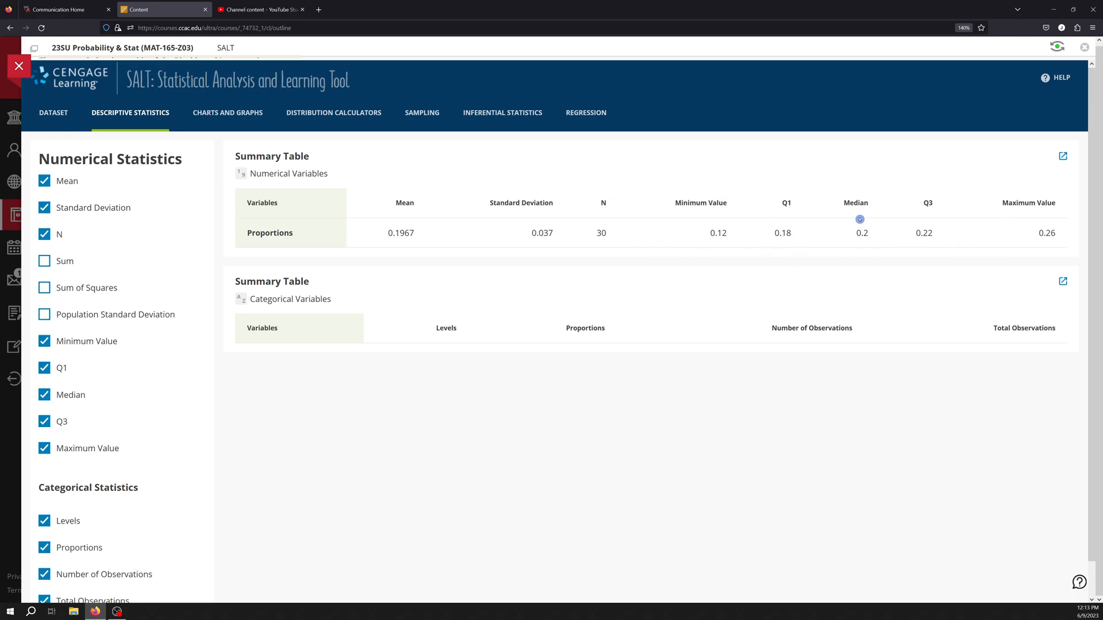
Create a dot plot of the Proportions variable under Charts and Graphs.
left_click(241, 115)
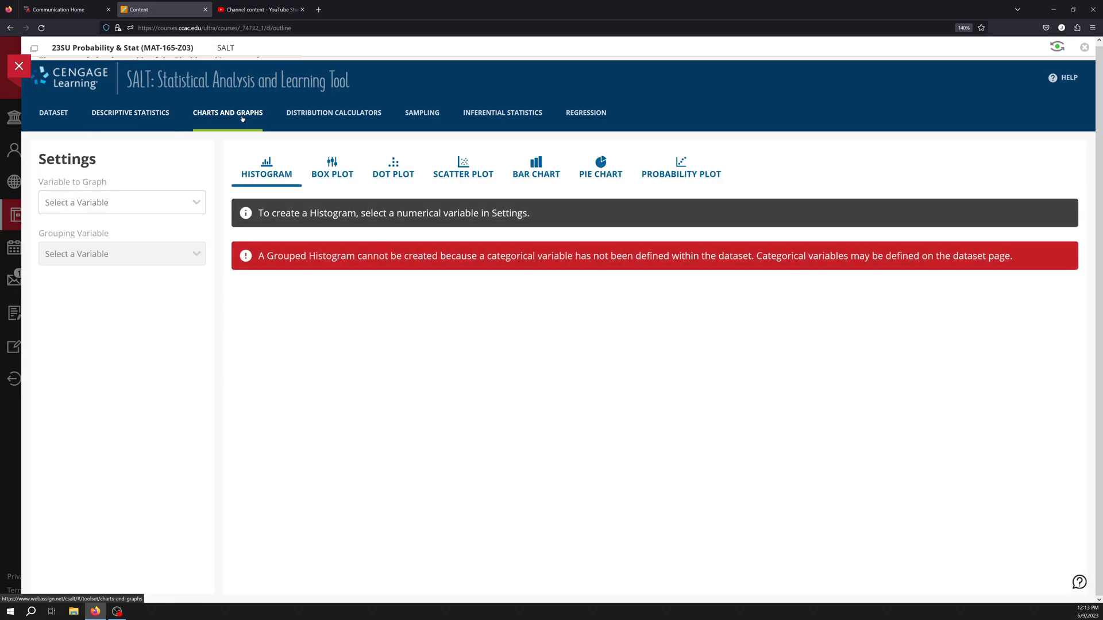
left_click(348, 170)
left_click(418, 174)
left_click(146, 206)
left_click(145, 232)
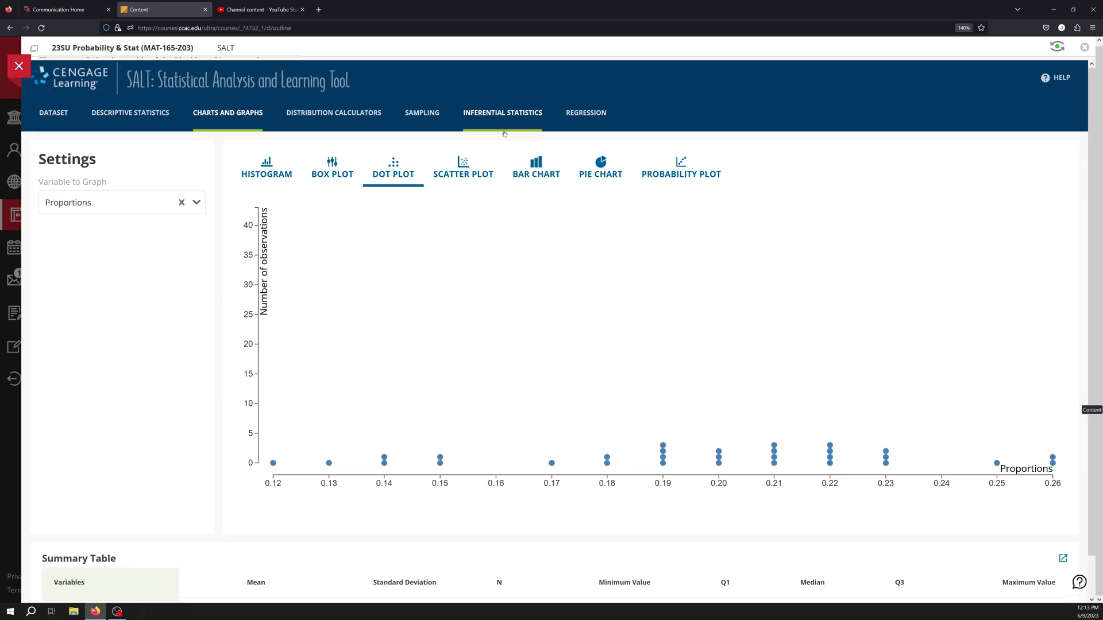
Open the distribution calculators and view the list of available distributions.
left_click(379, 120)
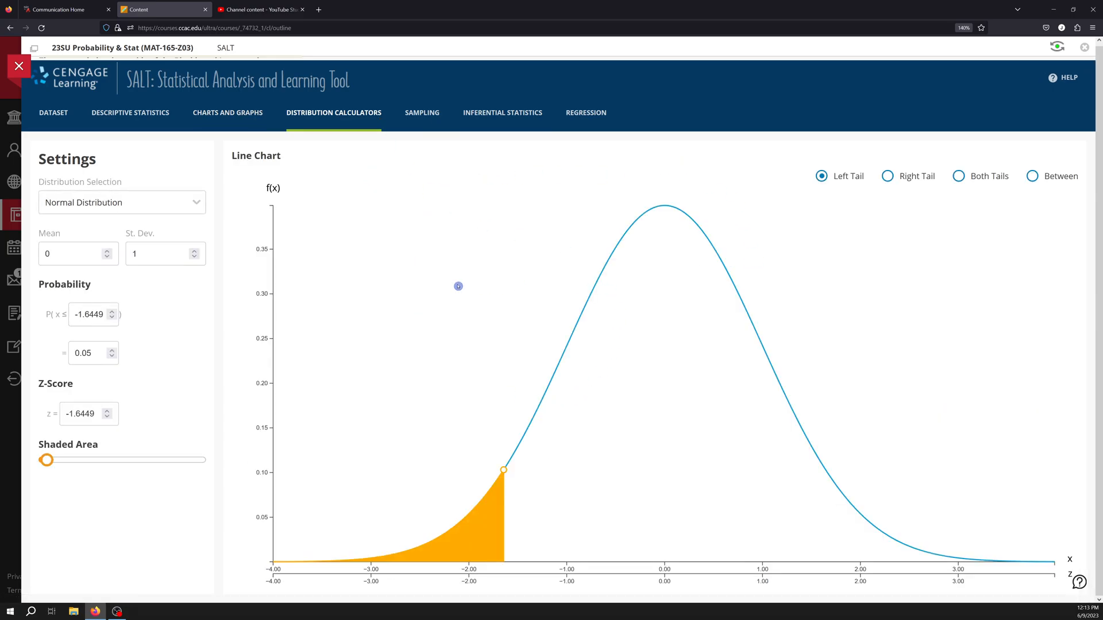
left_click(196, 204)
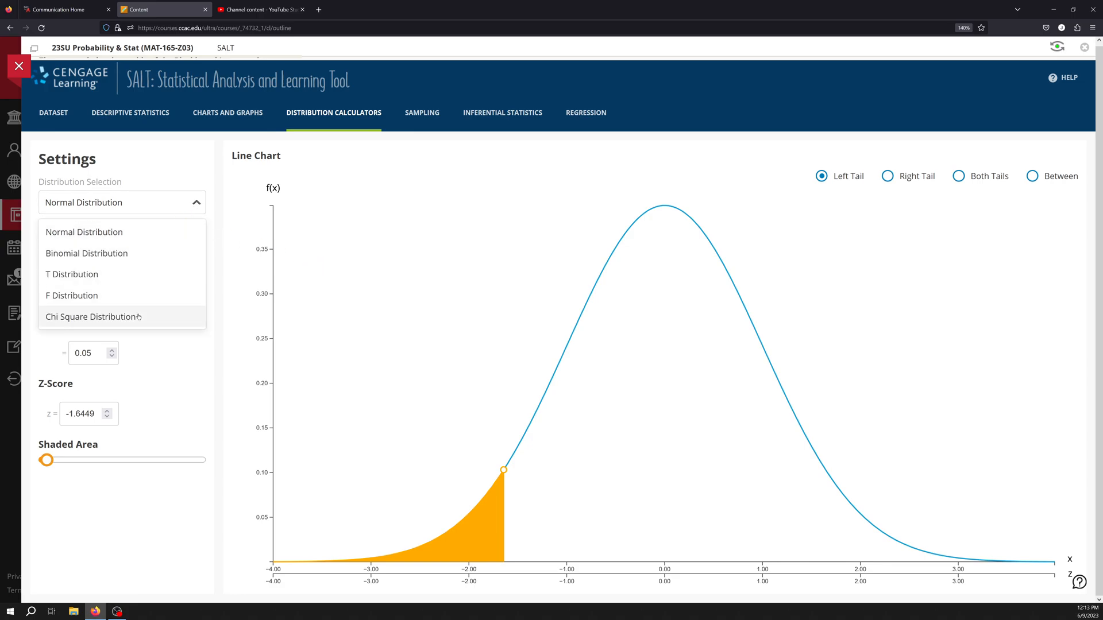
Generate 100 random samples of size 5 from the Proportions variable in the sampling tool.
left_click(437, 115)
left_click(172, 203)
left_click(167, 236)
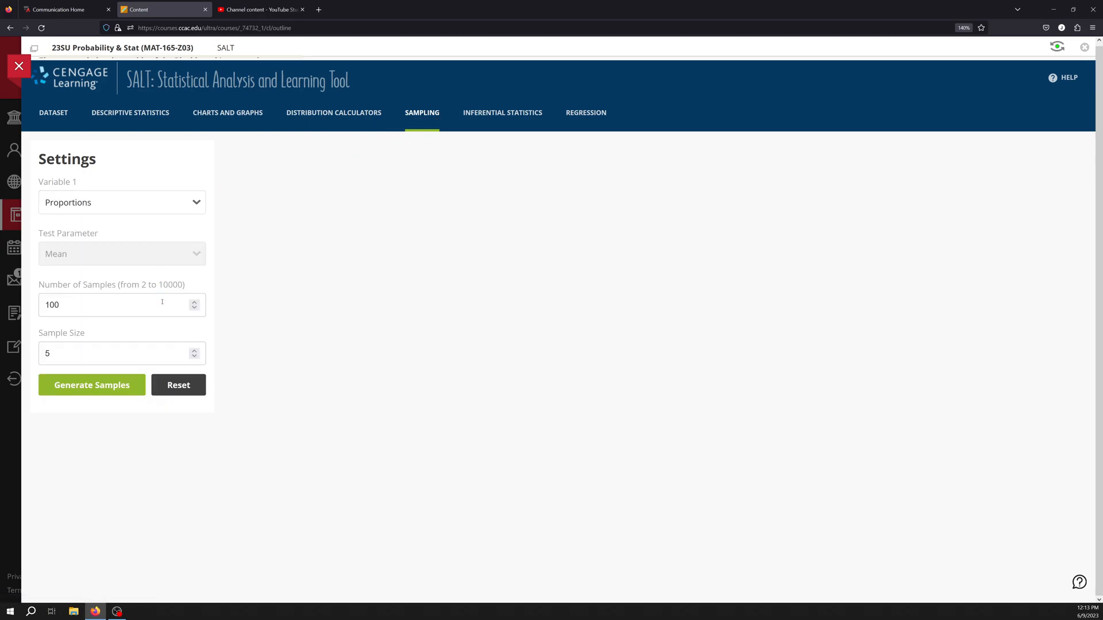
left_click(102, 386)
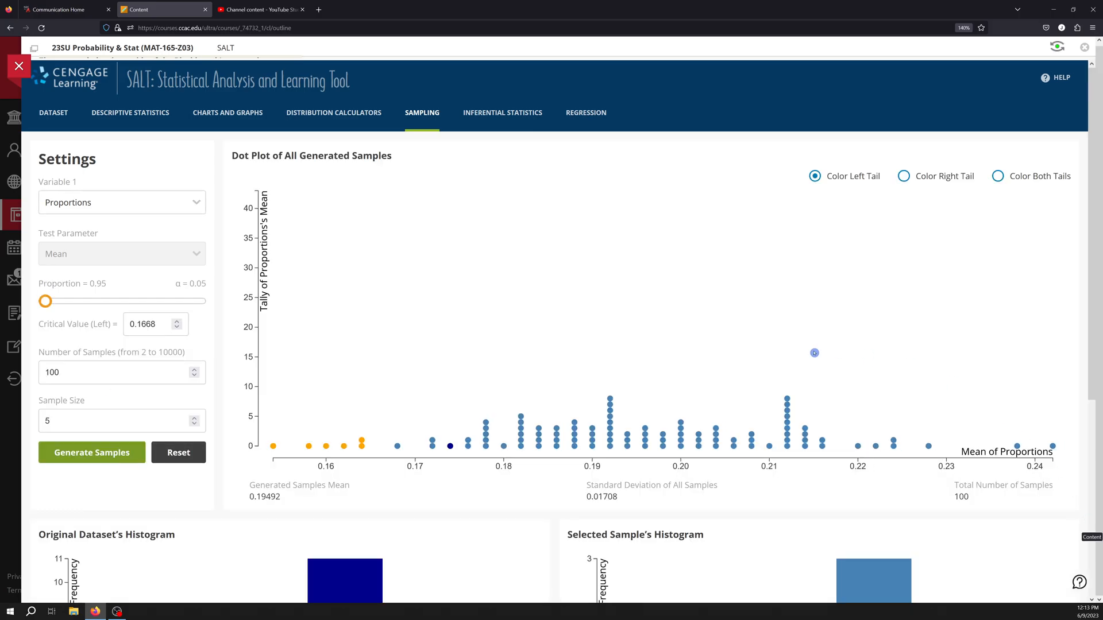
Browse the inferential statistics and regression pages, opening the explanatory variable list without choosing one.
left_click(540, 115)
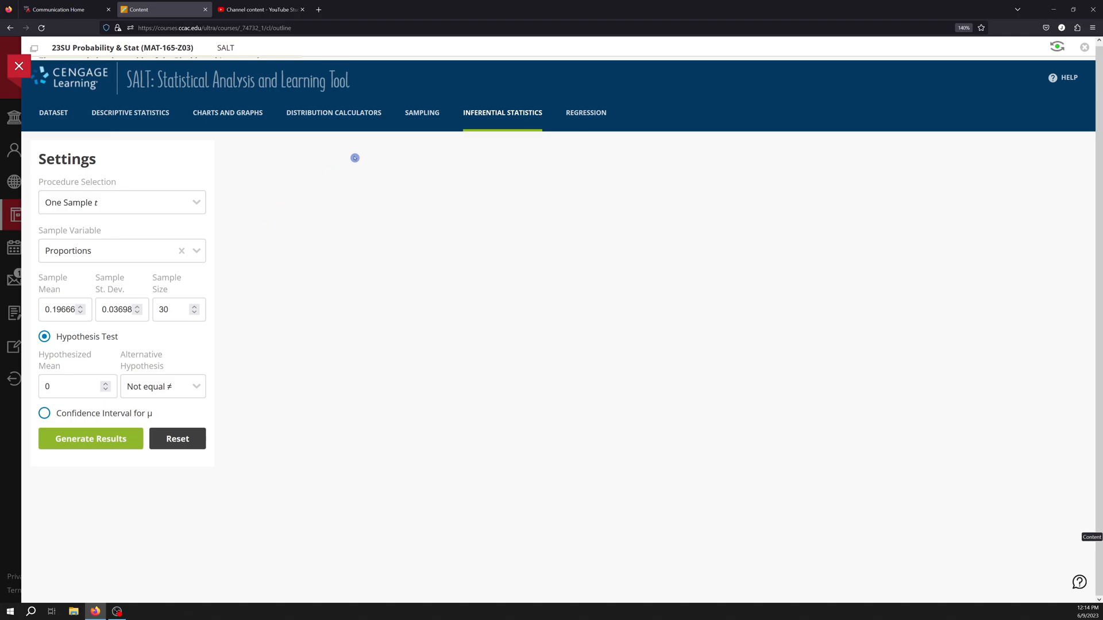
left_click(571, 119)
left_click(189, 202)
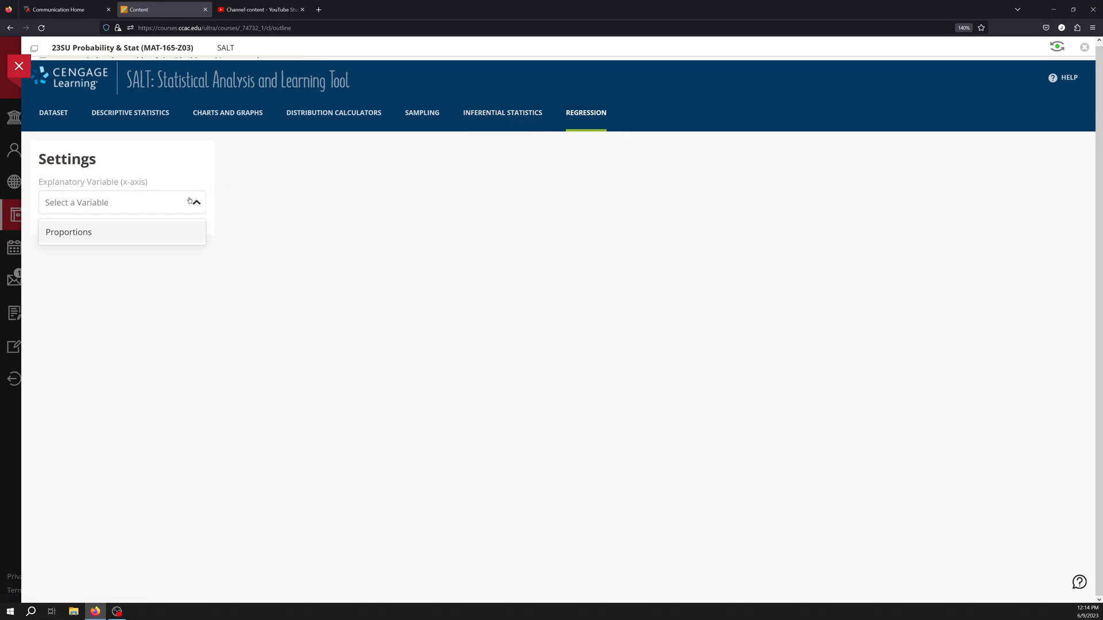
left_click(509, 192)
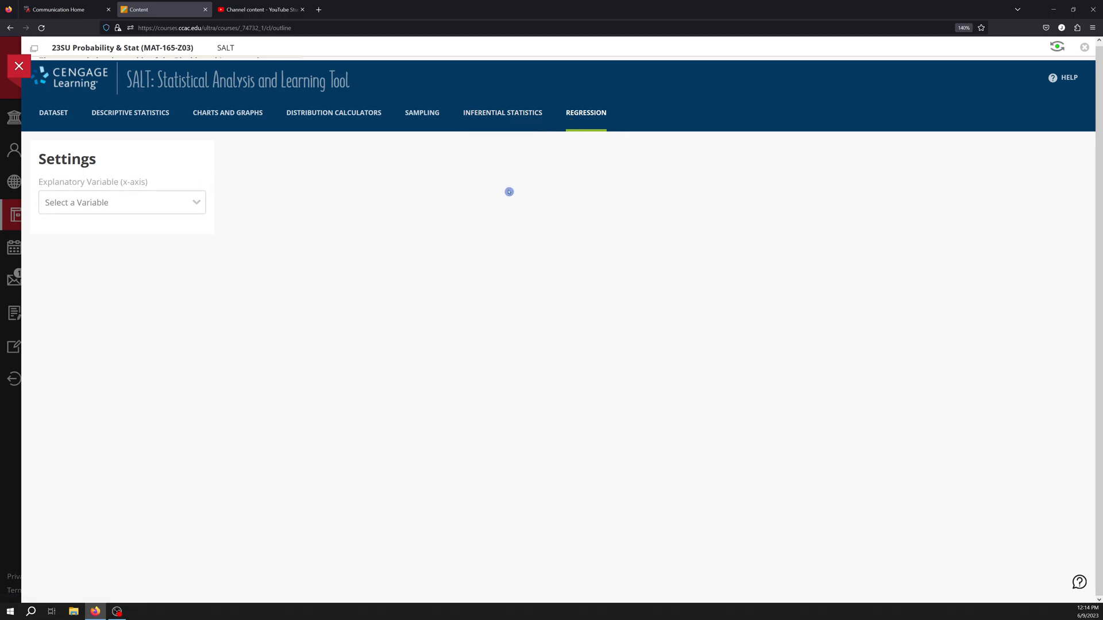